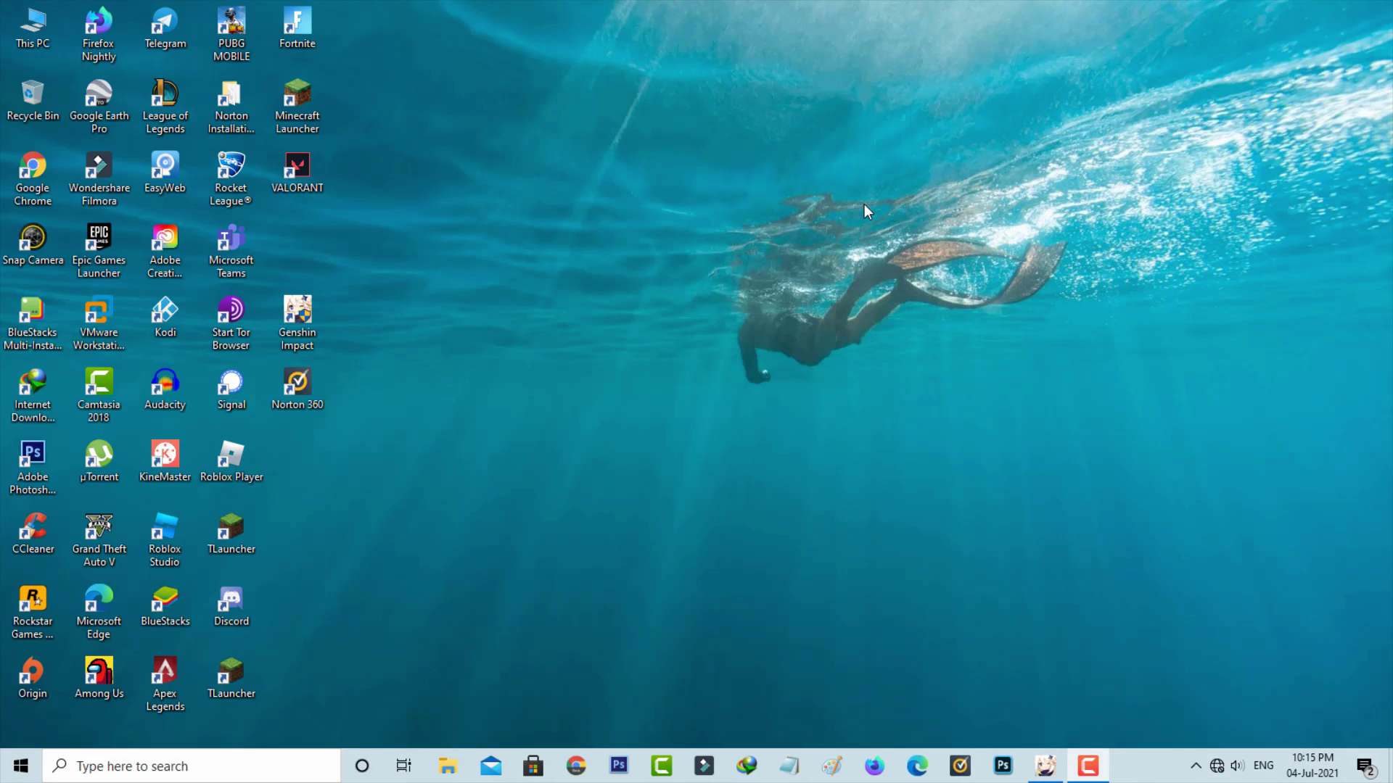
End the launcher process from Task Manager and search Start for 'virus'
right_click(1147, 766)
click(1170, 668)
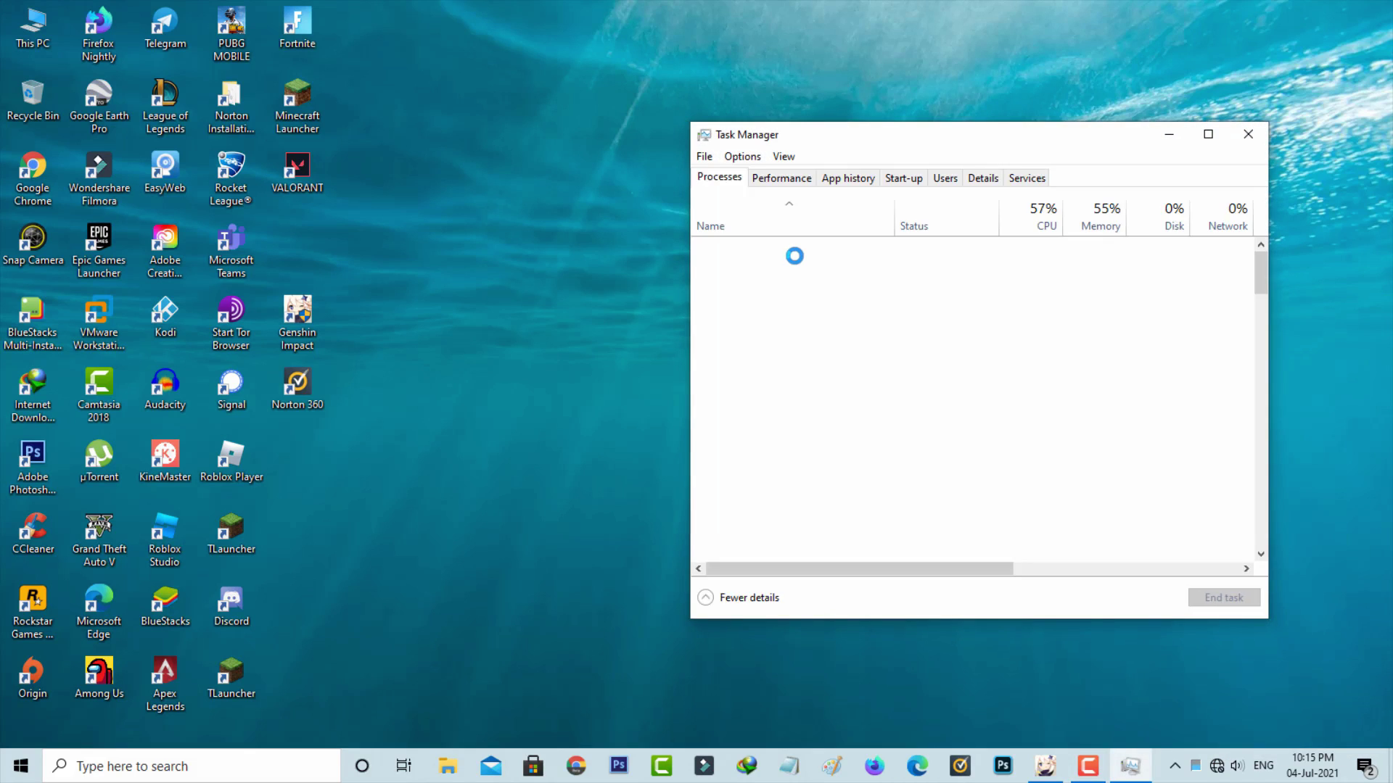
right_click(808, 318)
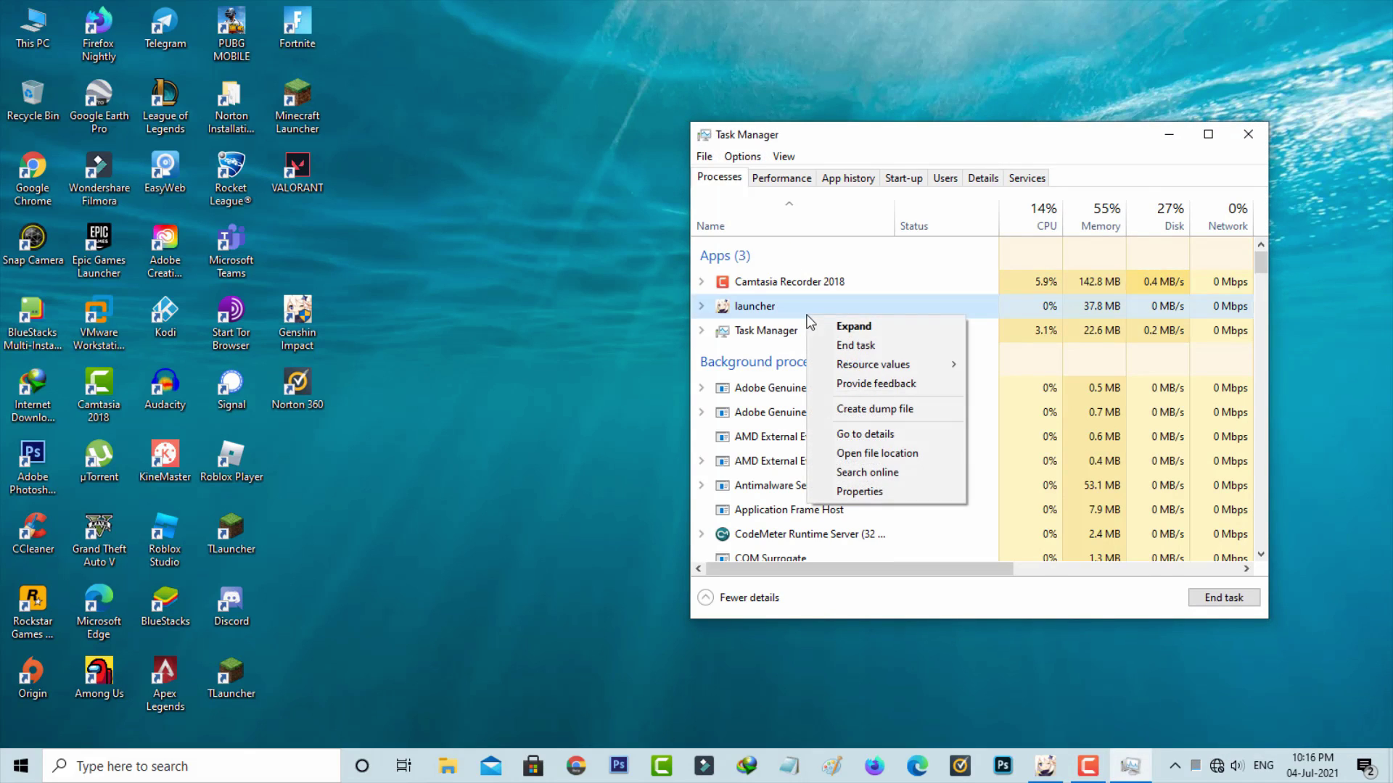
click(855, 345)
click(1249, 135)
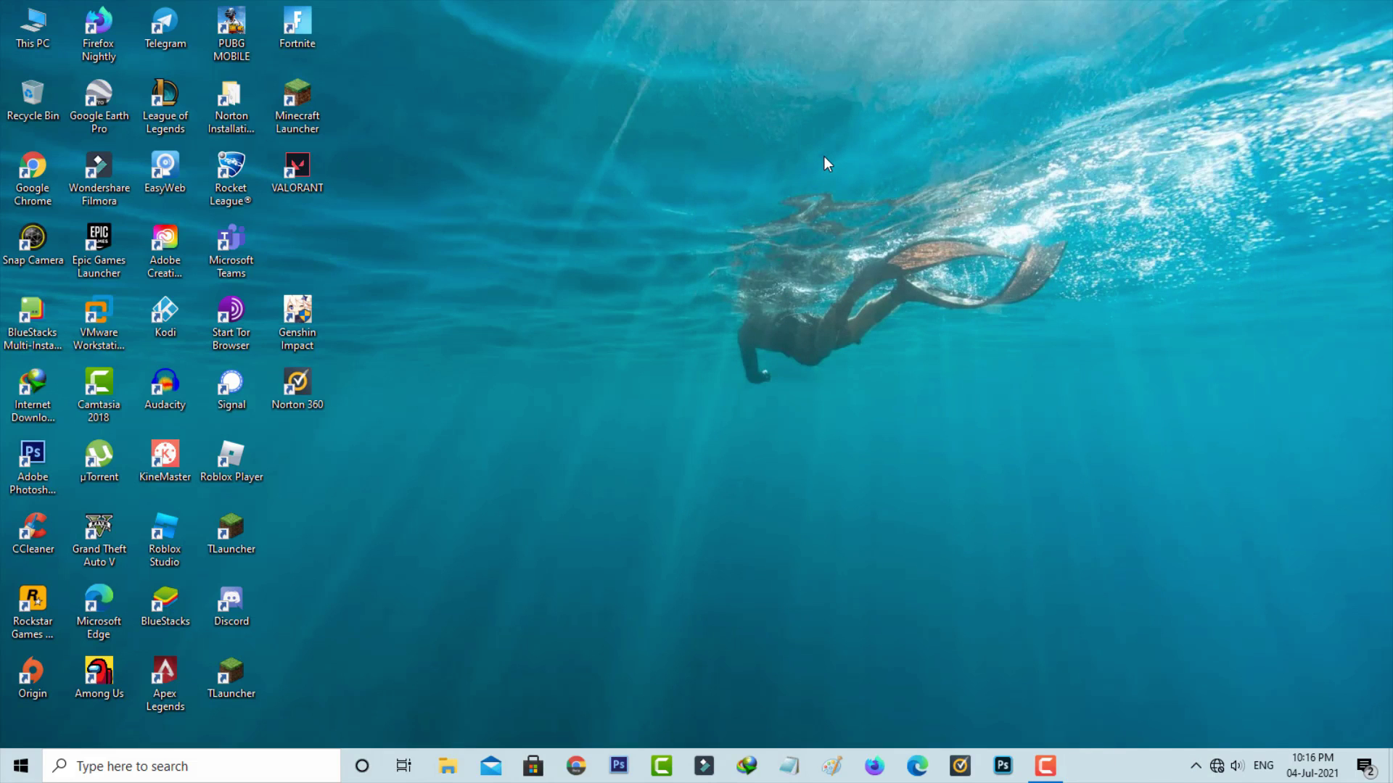
key(super)
text(vi)
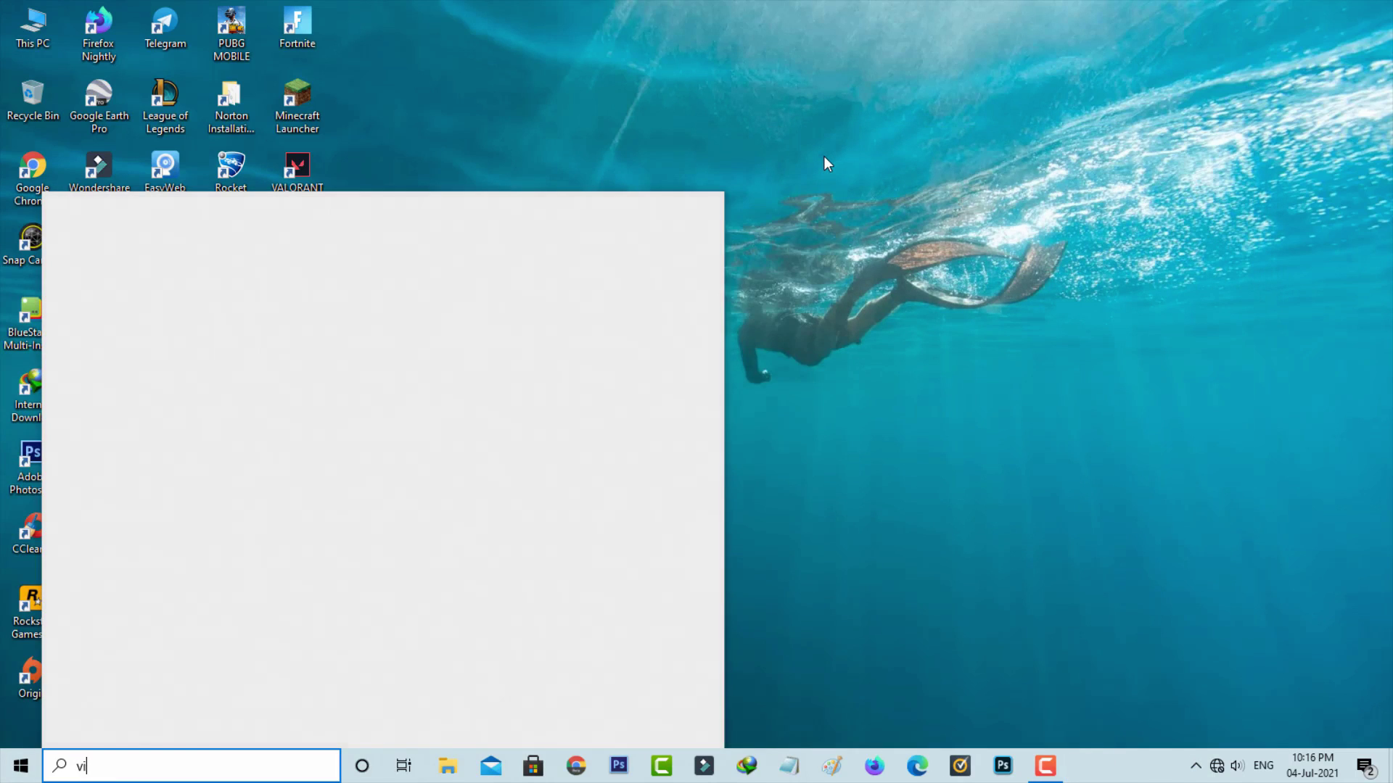
text(ru)
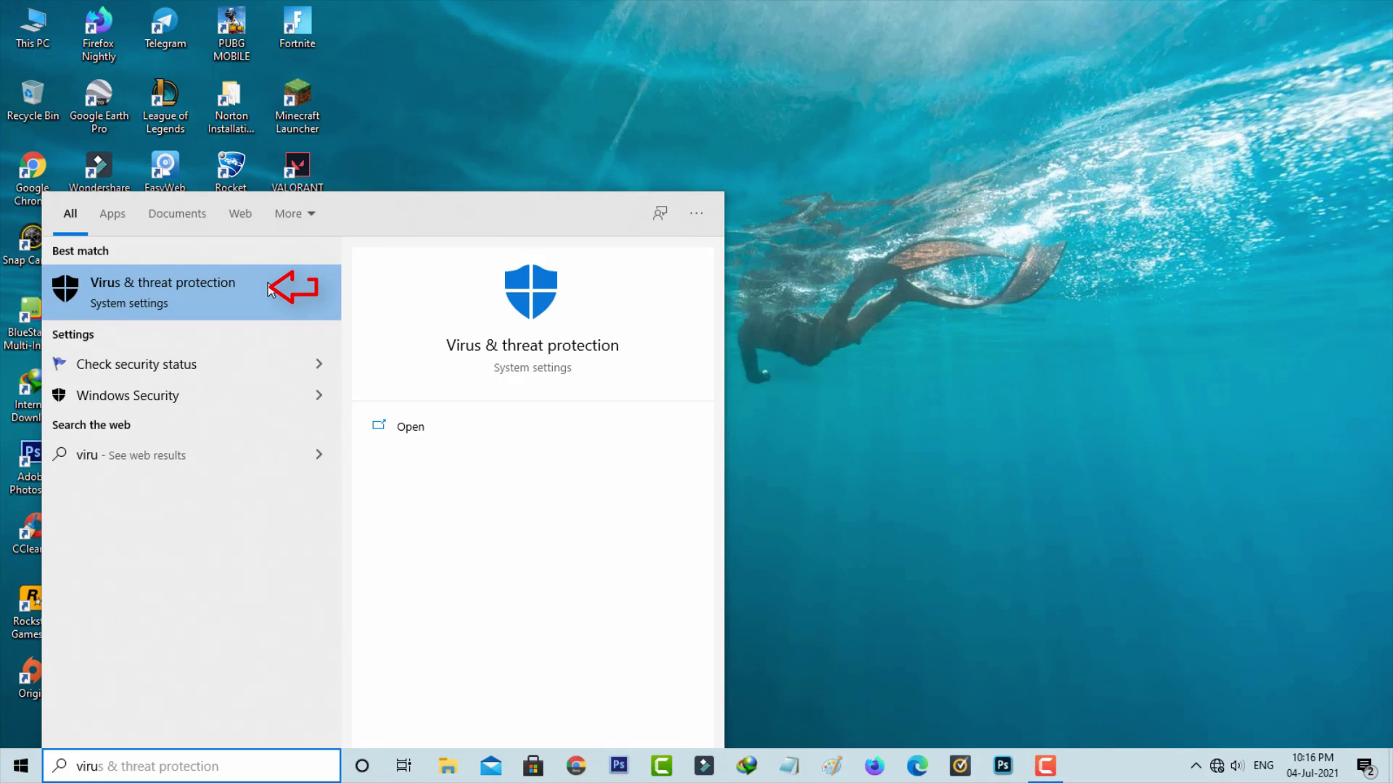
Reach Manage settings under Virus & threat protection and its Exclusions section
click(268, 289)
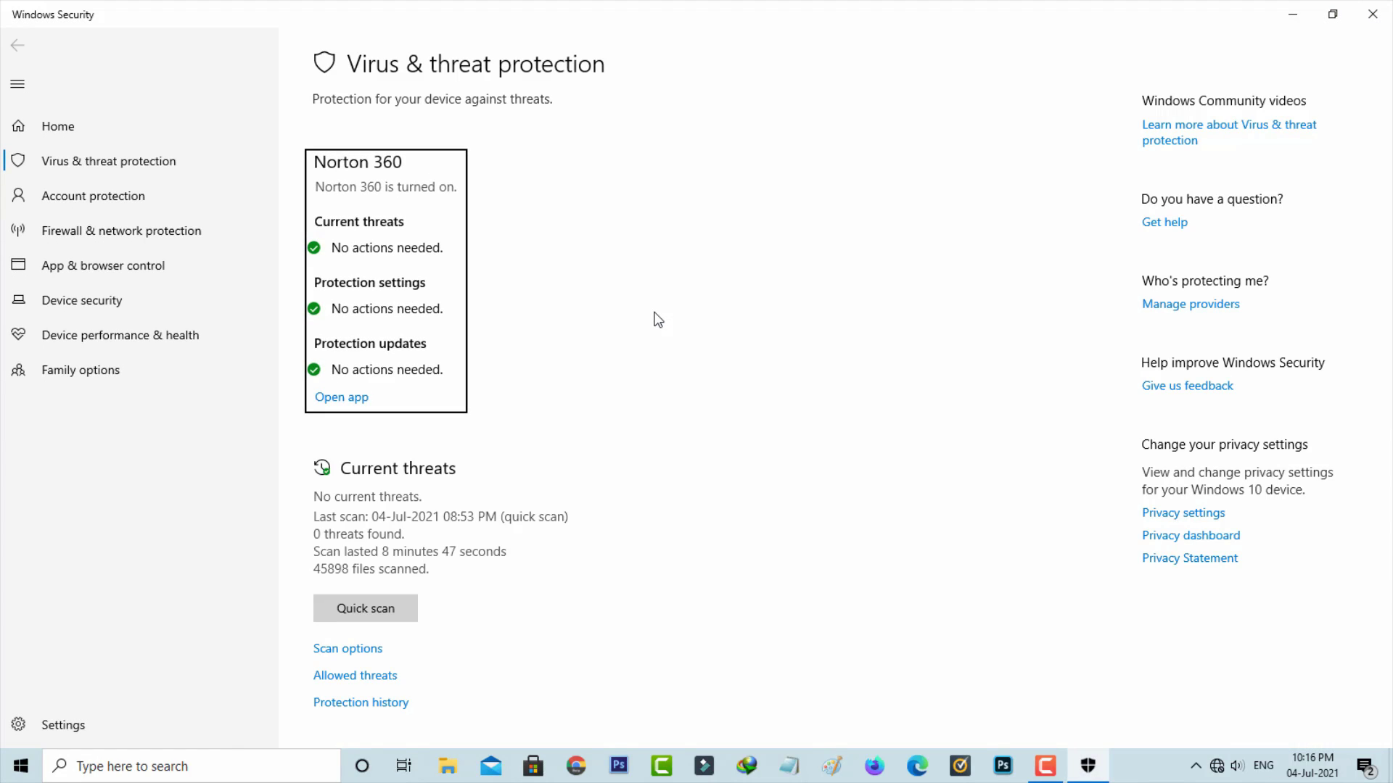
scroll(658, 320, down, 1)
scroll(657, 319, down, 1)
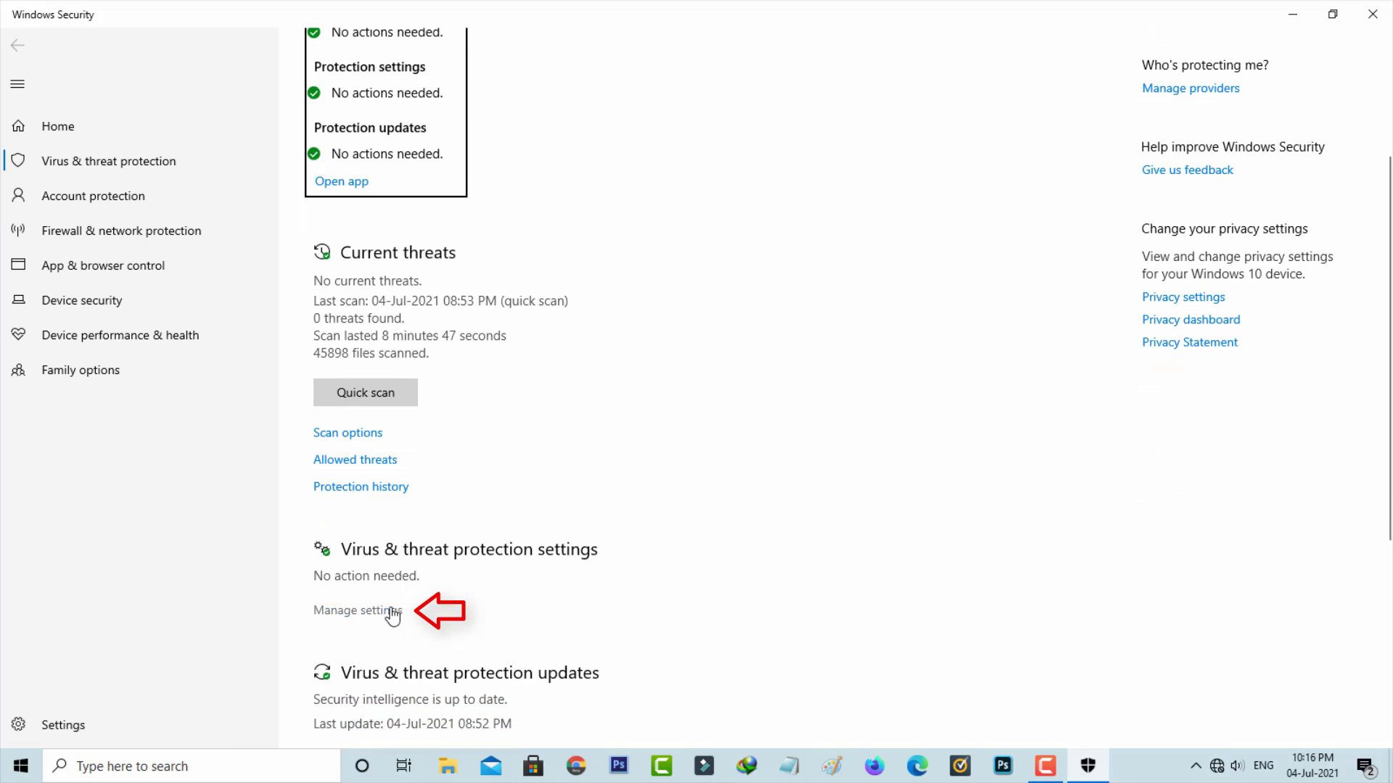
click(390, 614)
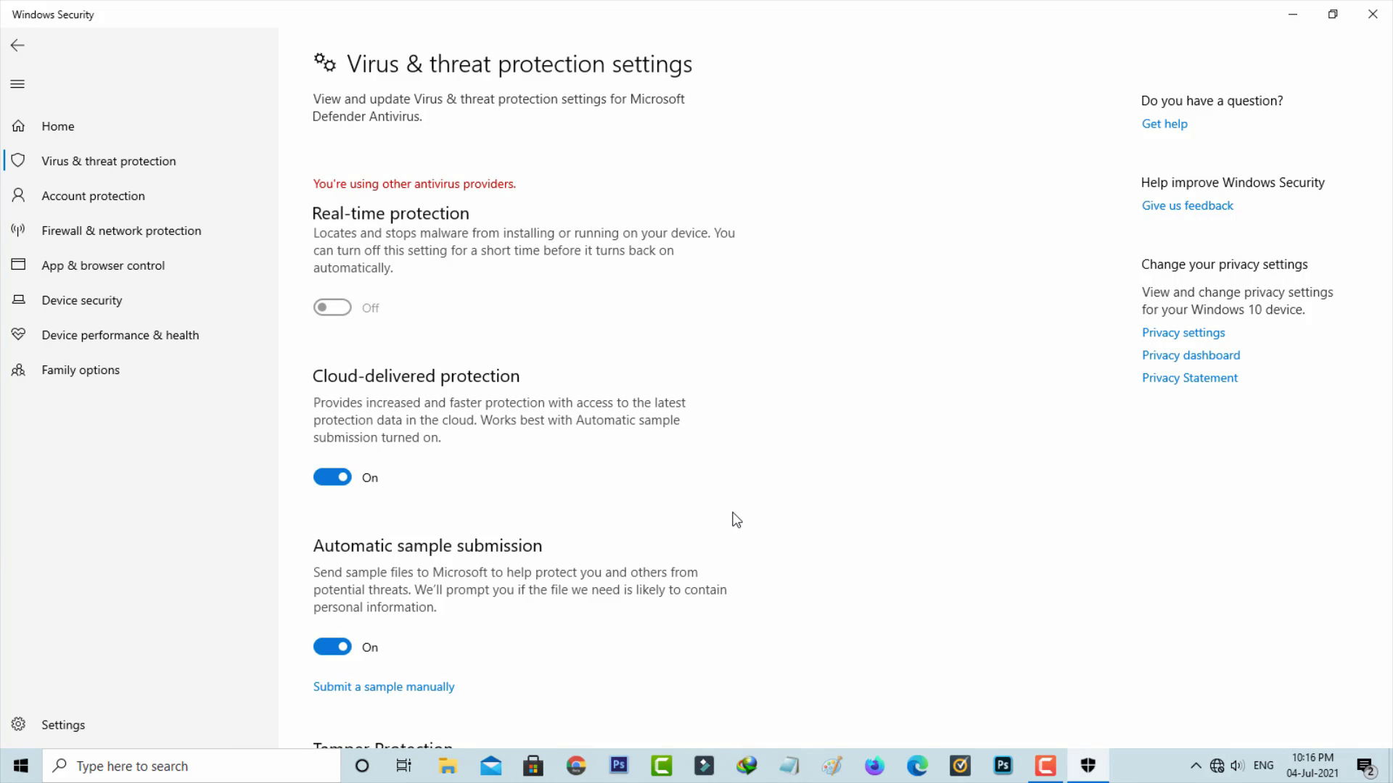
scroll(735, 520, down, 3)
scroll(735, 519, down, 2)
scroll(734, 518, down, 2)
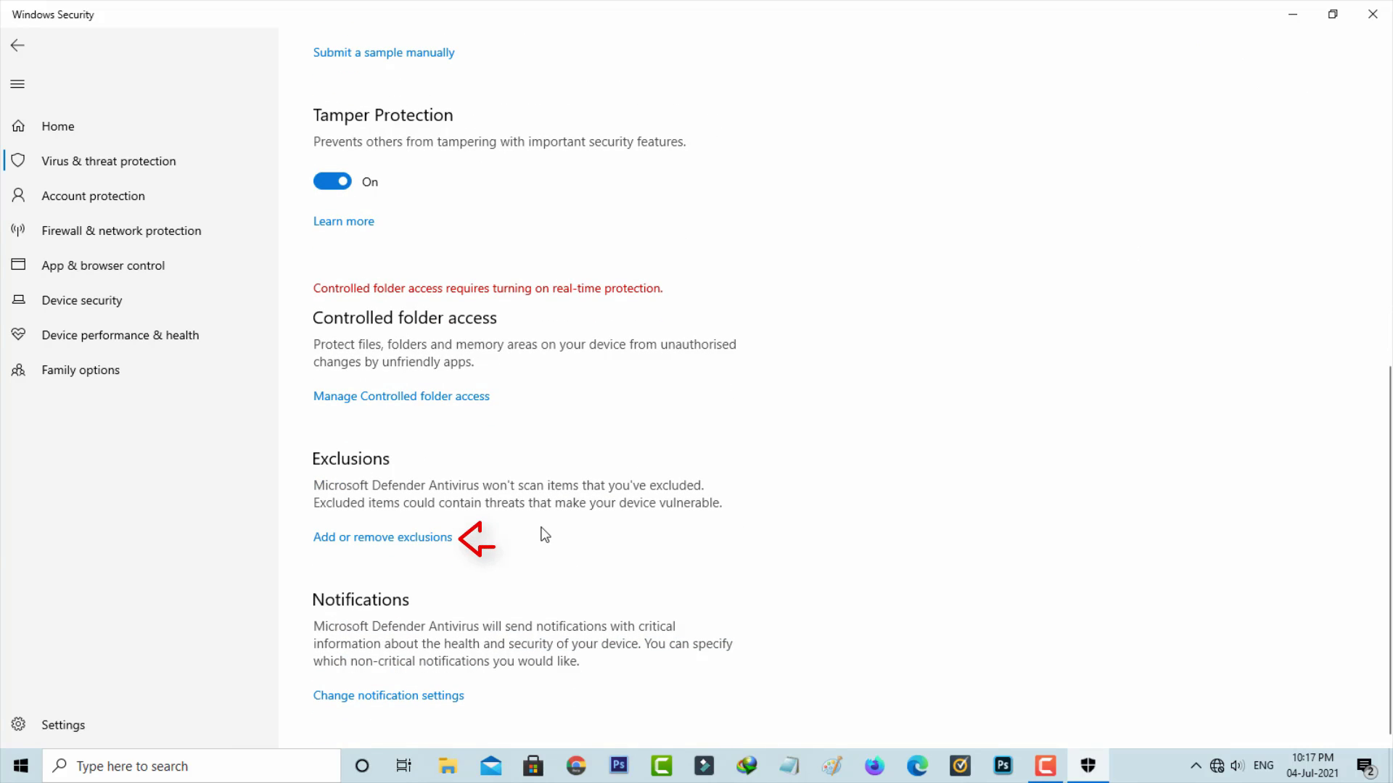
Begin adding a new File exclusion from Add or remove exclusions
click(442, 540)
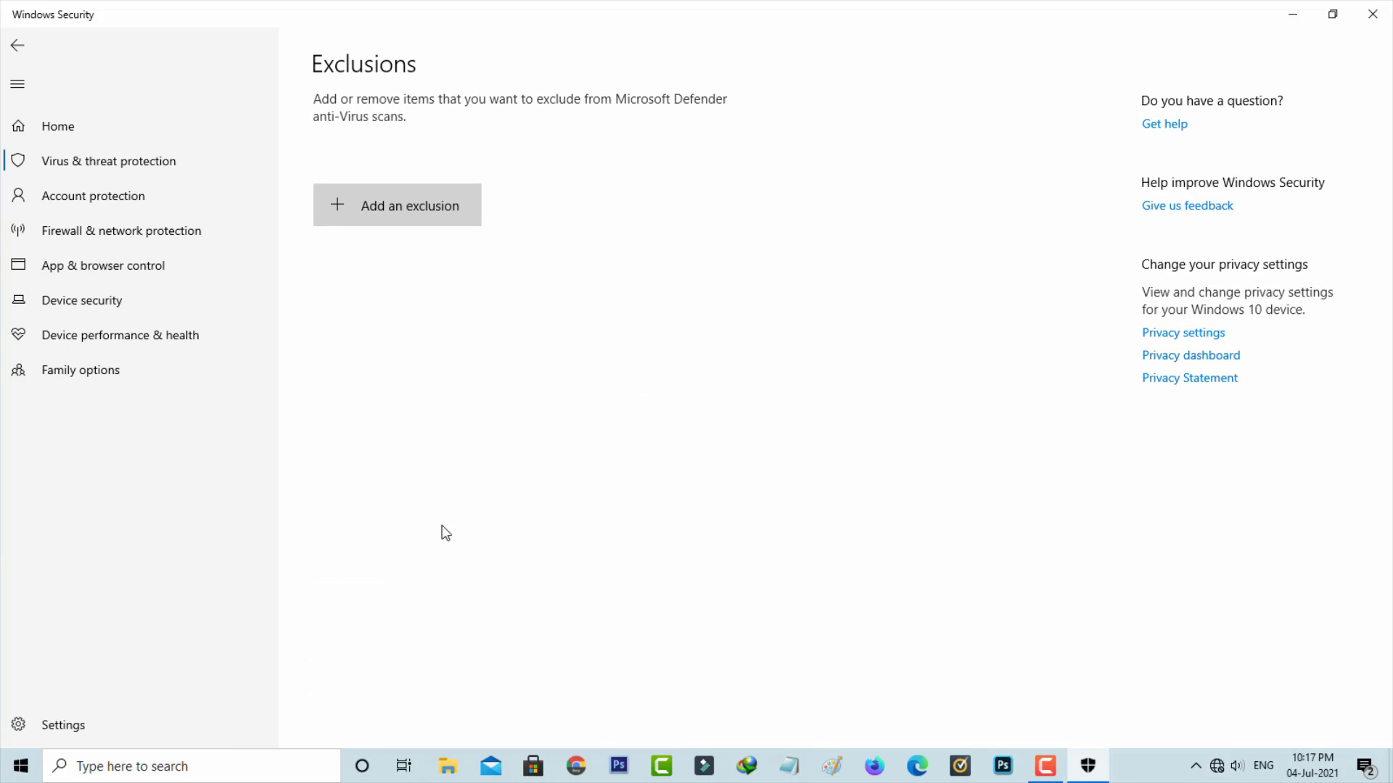
click(438, 216)
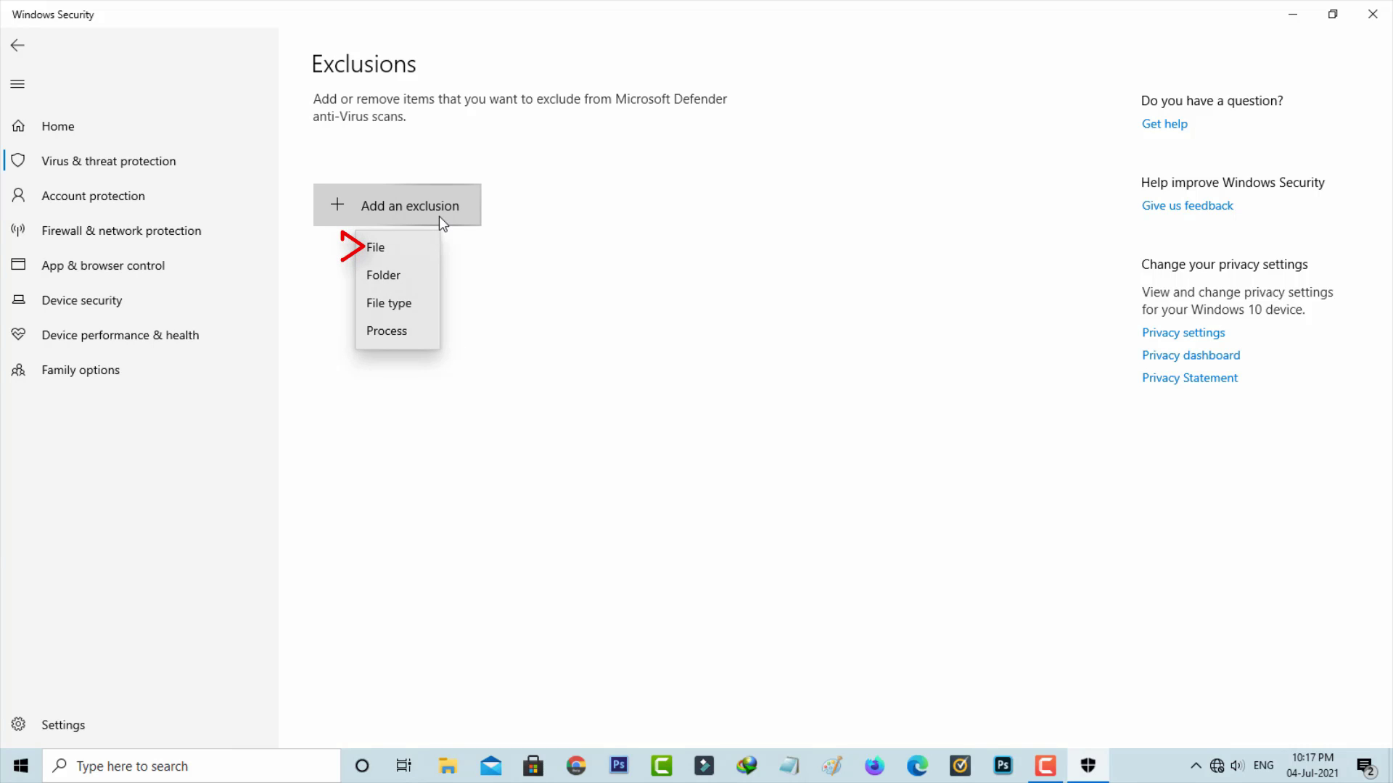
click(425, 249)
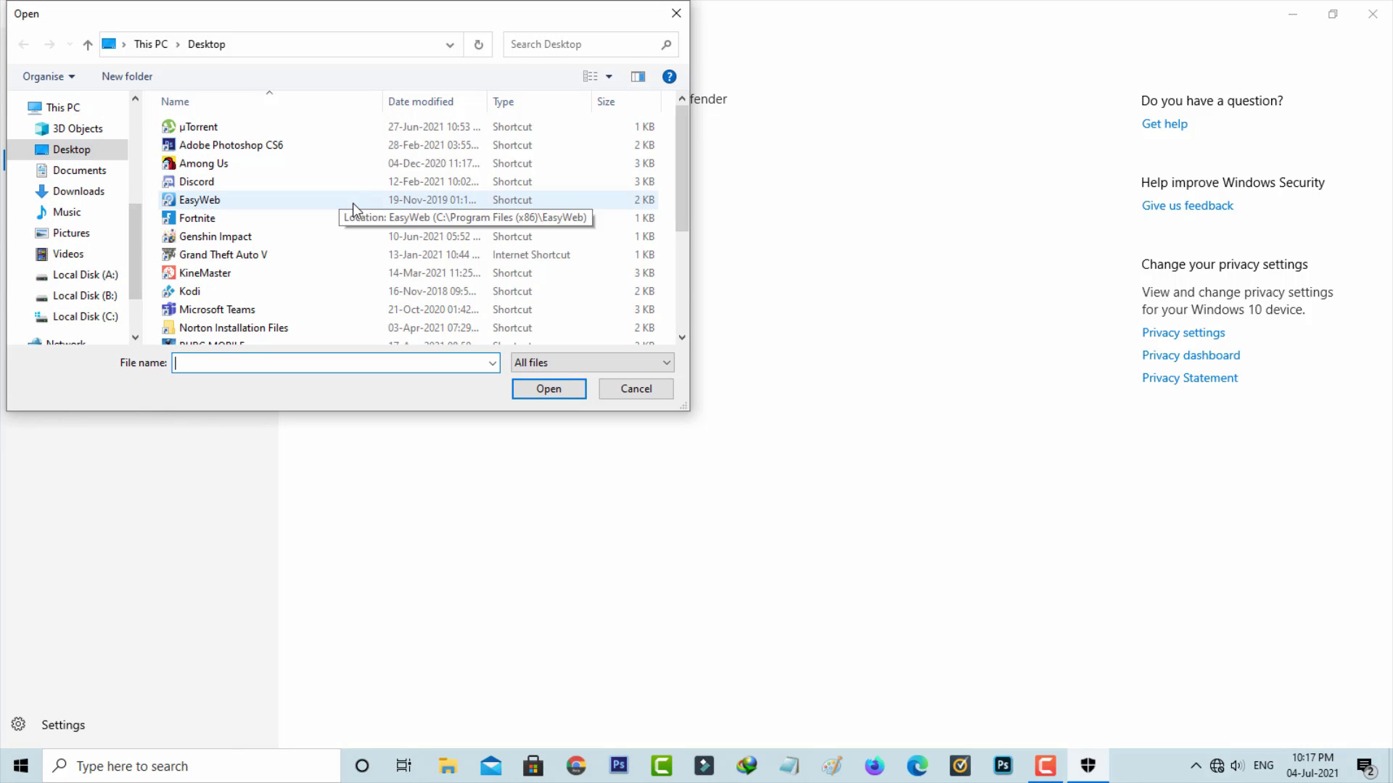
Exclude the Genshin Impact shortcut and dismiss the Norton Security Request
click(290, 240)
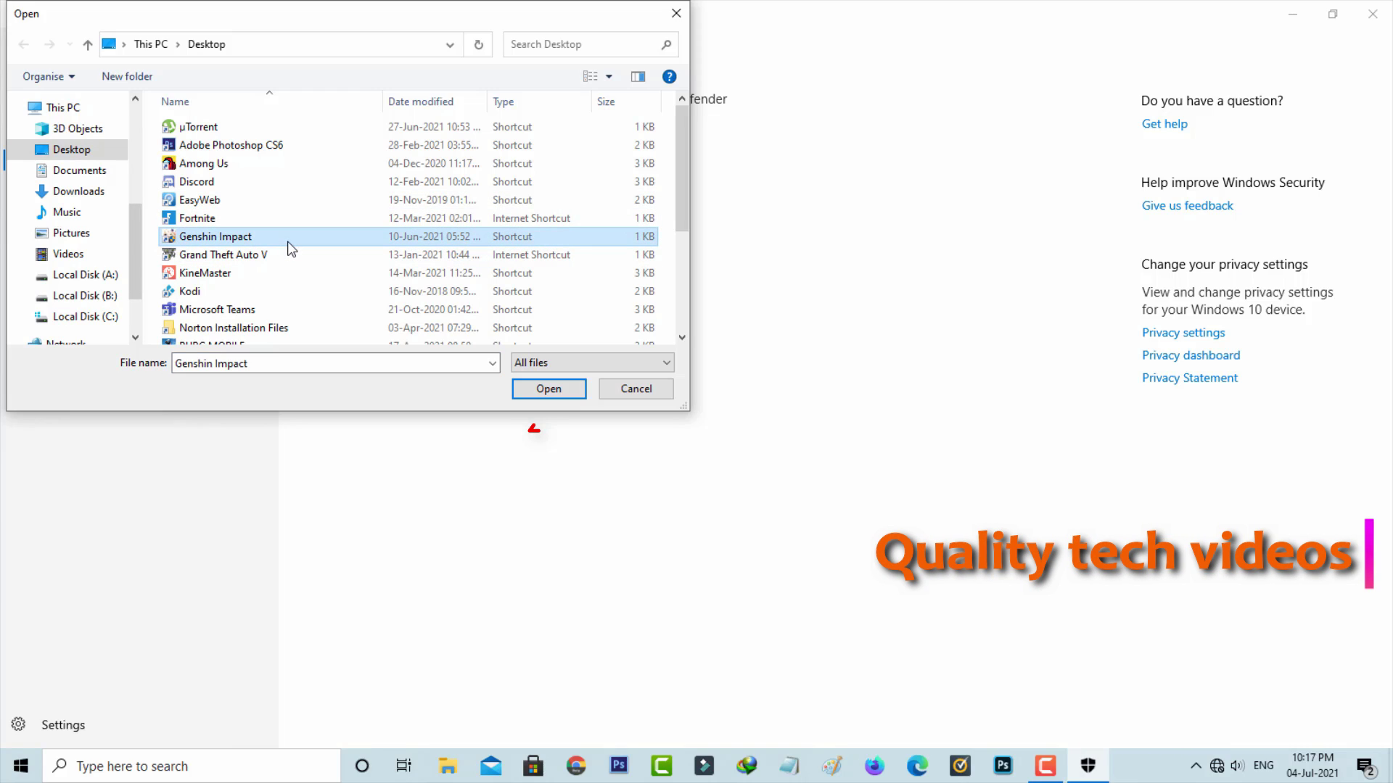
click(547, 388)
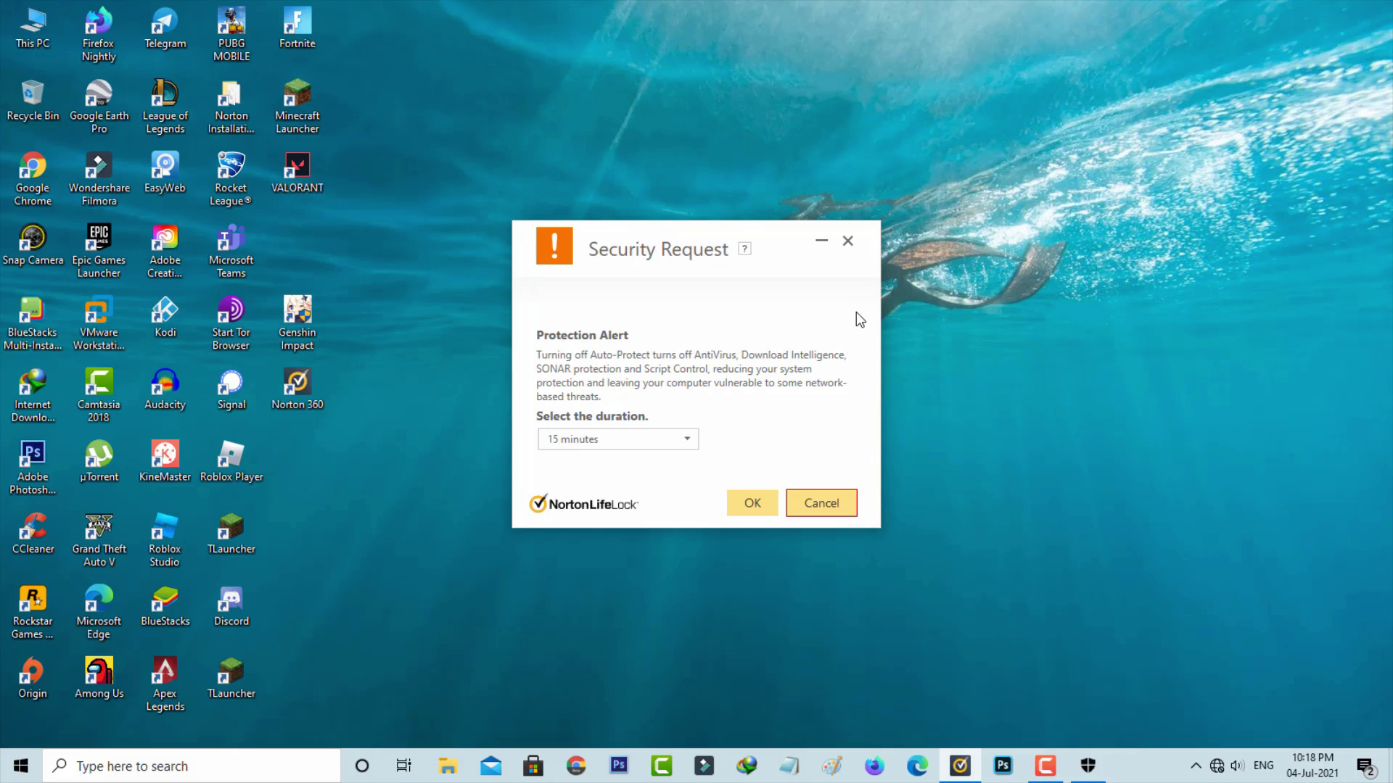
key(Escape)
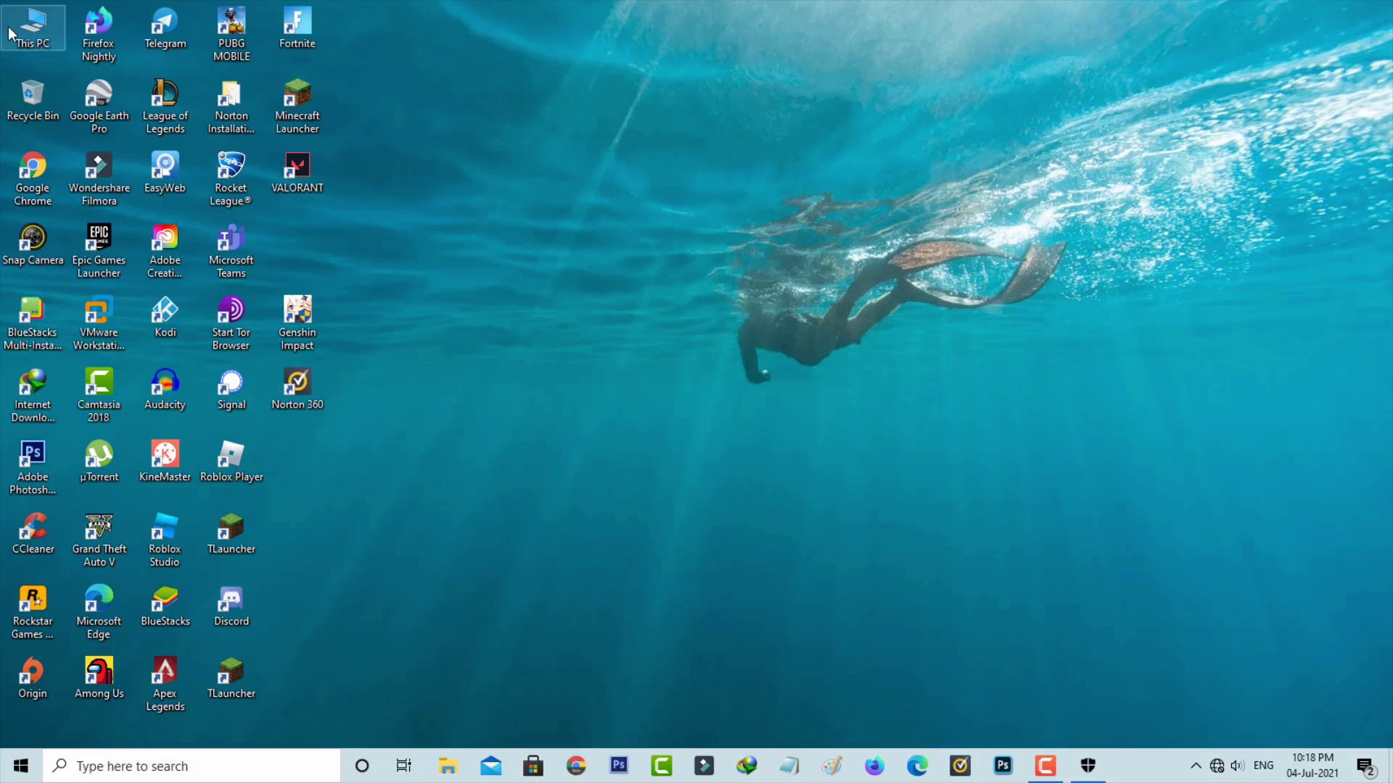
Browse This PC to Local Disk (C:) and enable Hidden items in View
double_click(33, 27)
double_click(737, 267)
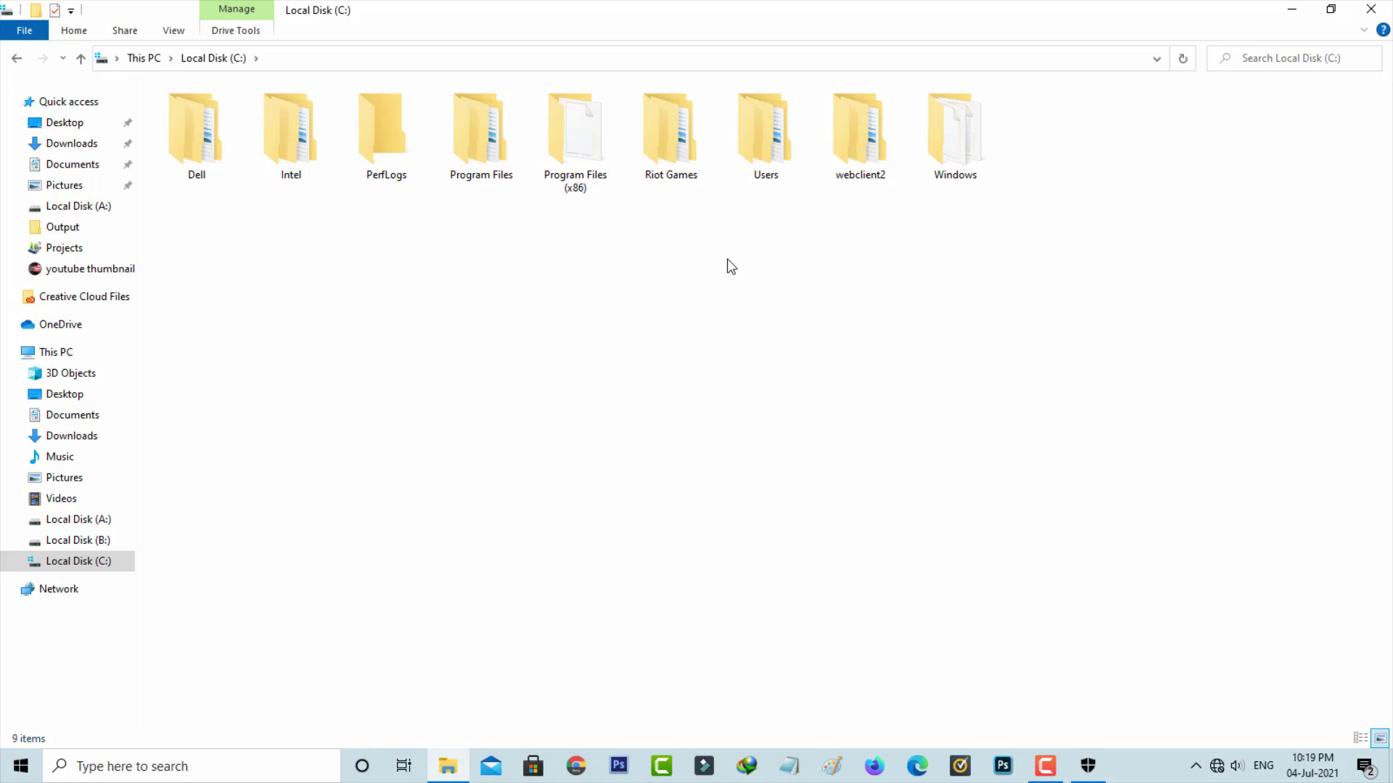
click(173, 30)
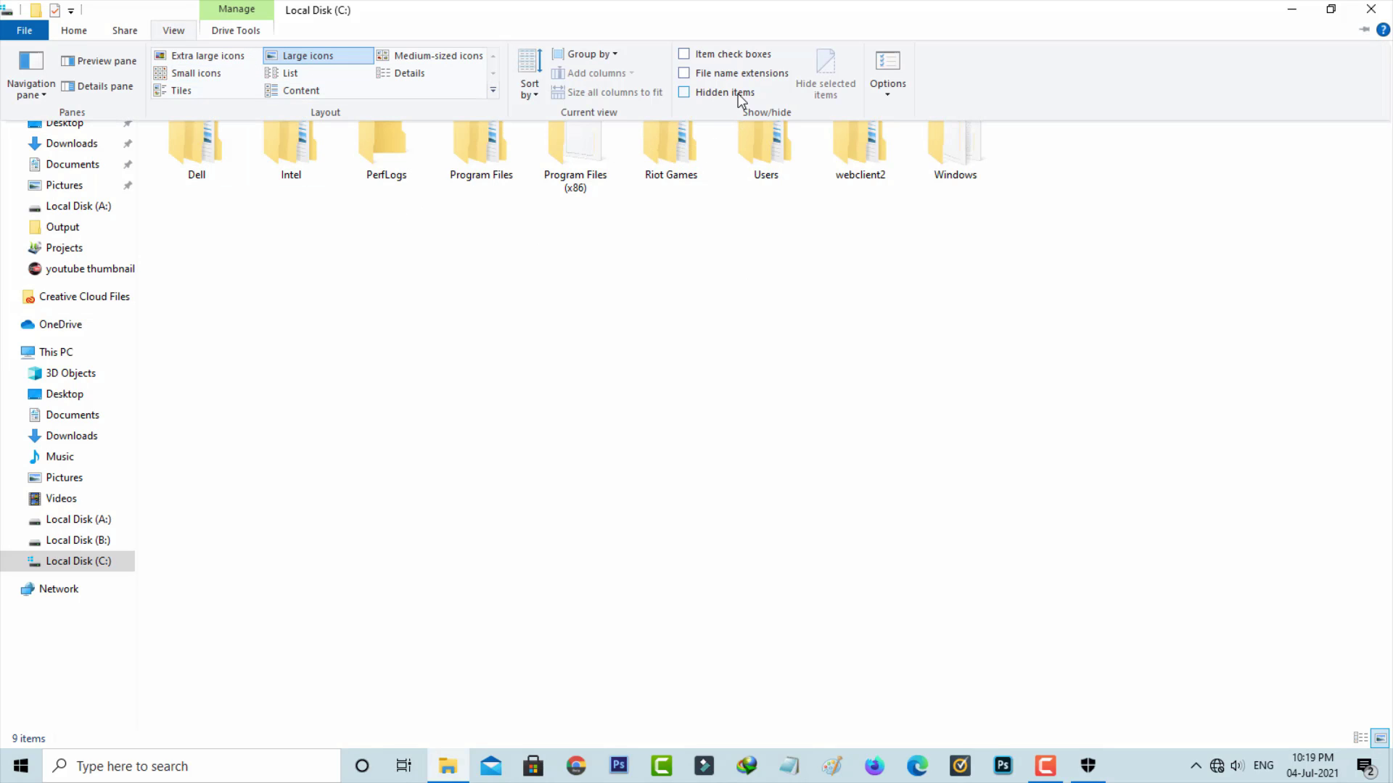
click(685, 92)
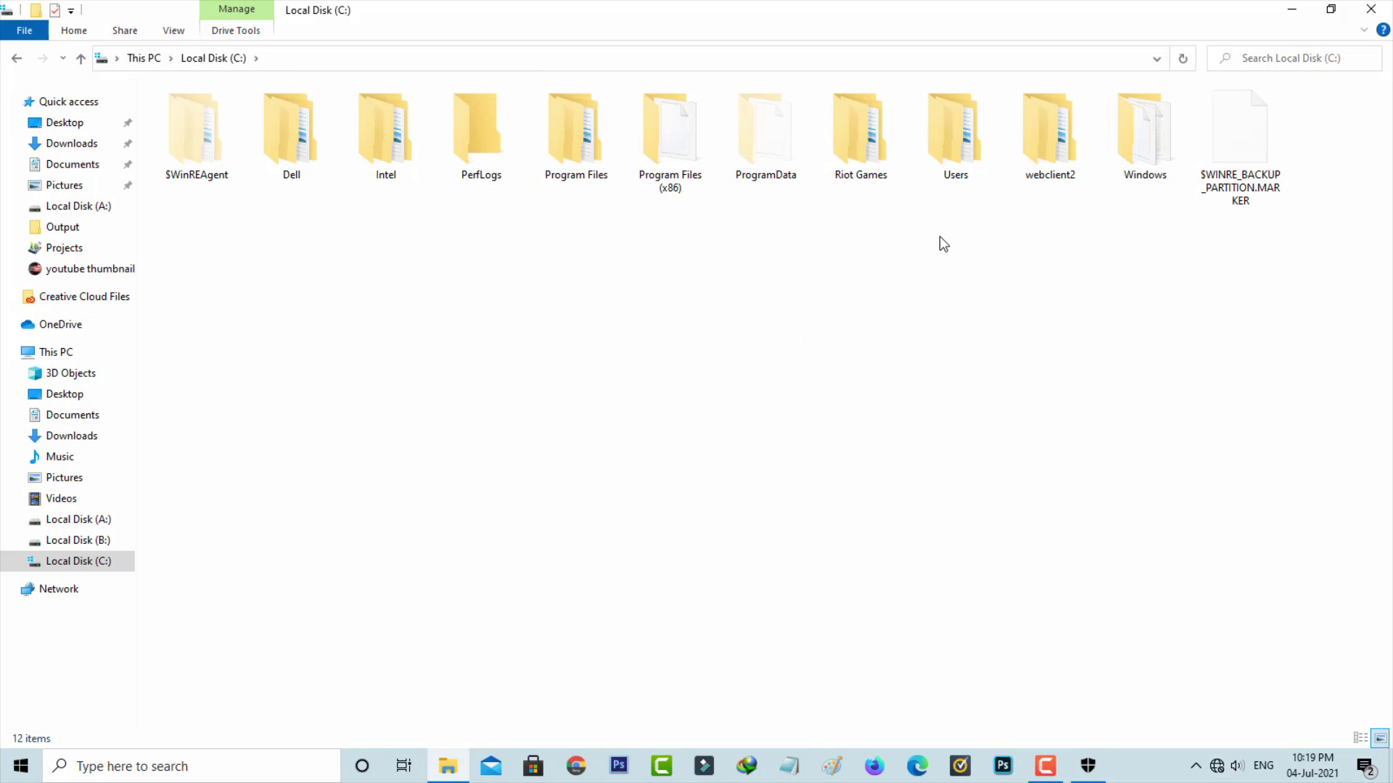
Navigate Users > user folder > AppData > Local to find miHoYo
double_click(956, 136)
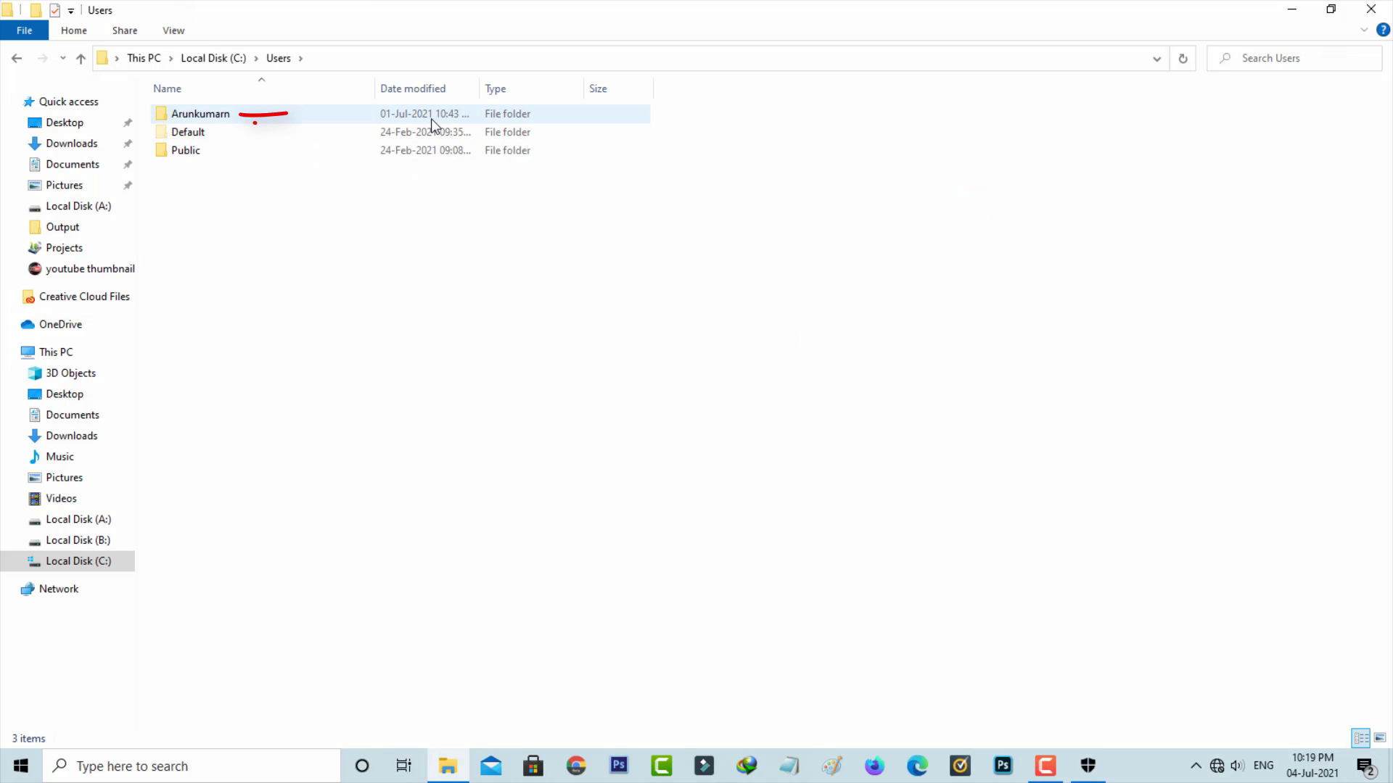
double_click(431, 117)
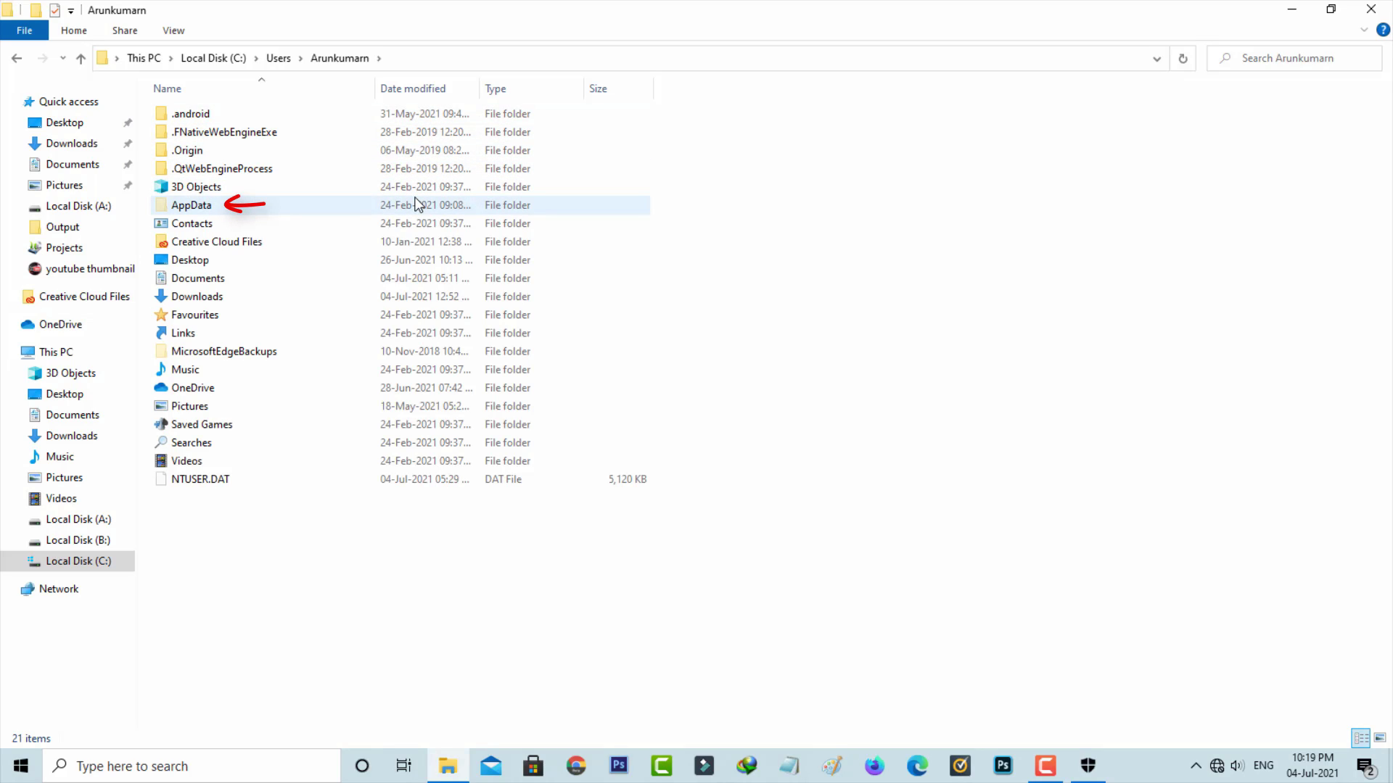
double_click(417, 205)
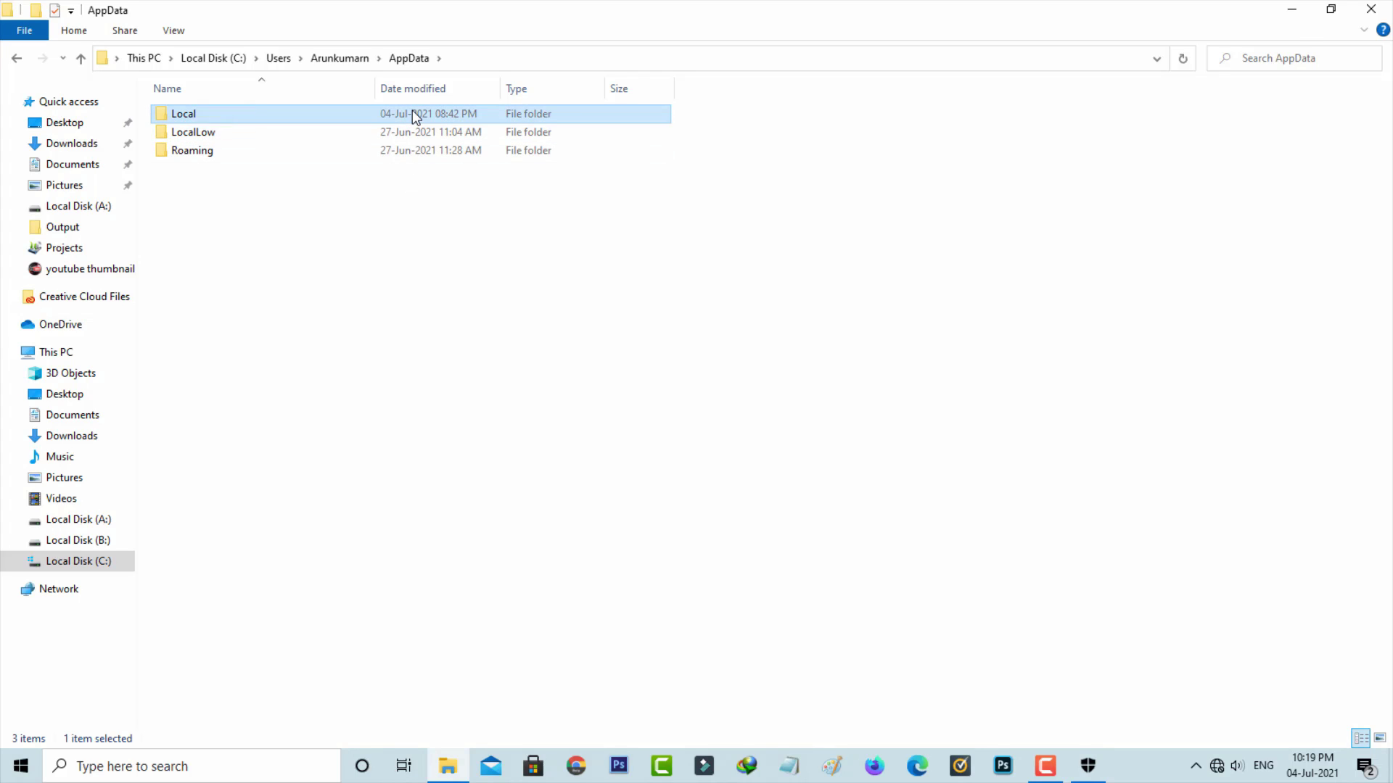
double_click(413, 113)
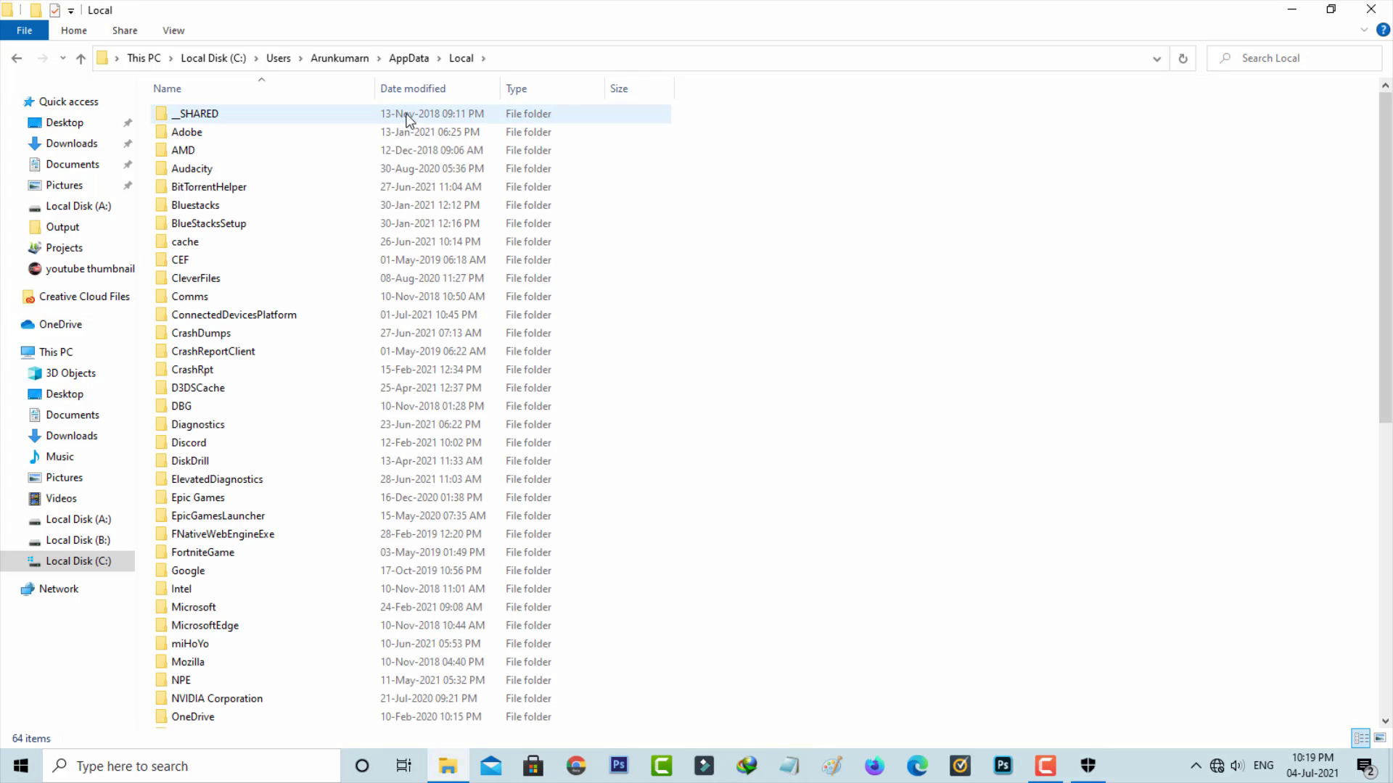
scroll(414, 217, down, 1)
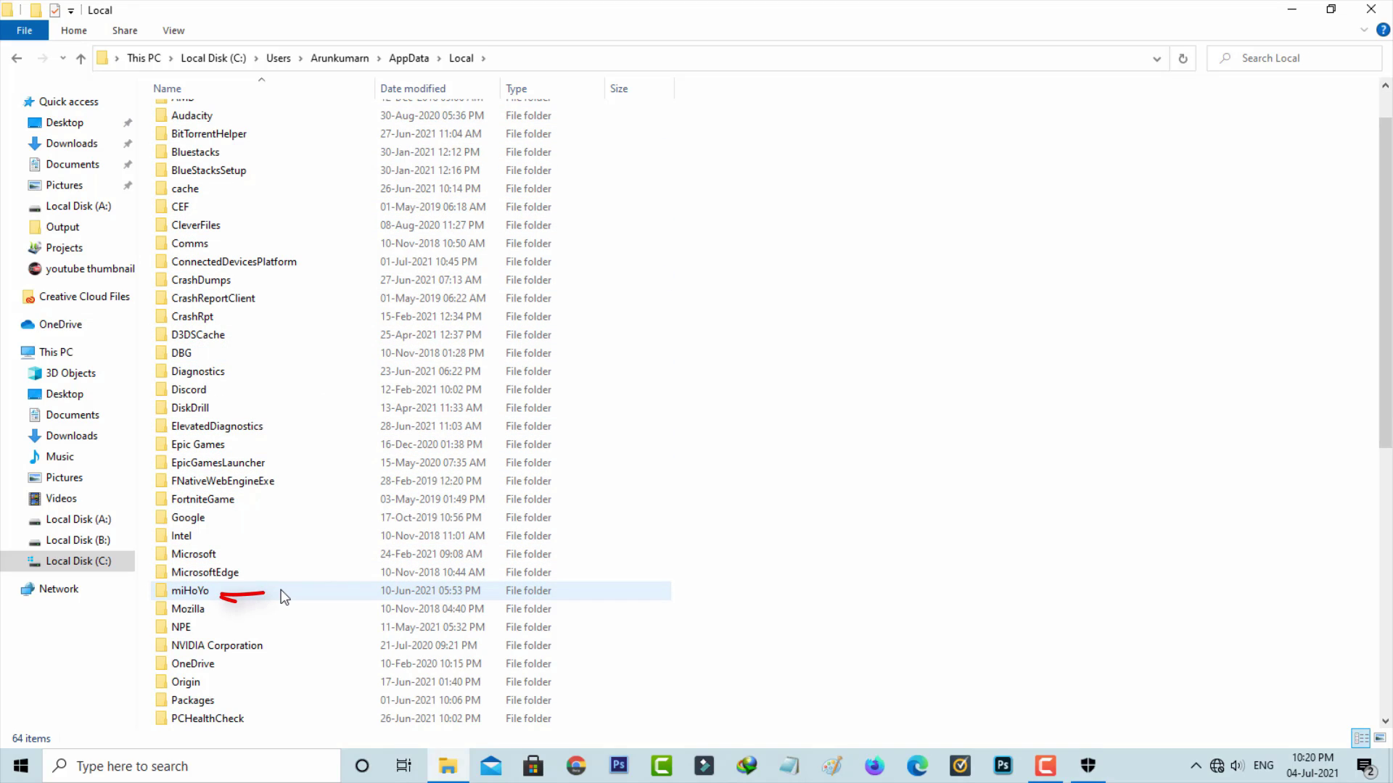
Permanently delete the cache folder inside miHoYo\Genshin Impact with Shift+Delete
double_click(281, 596)
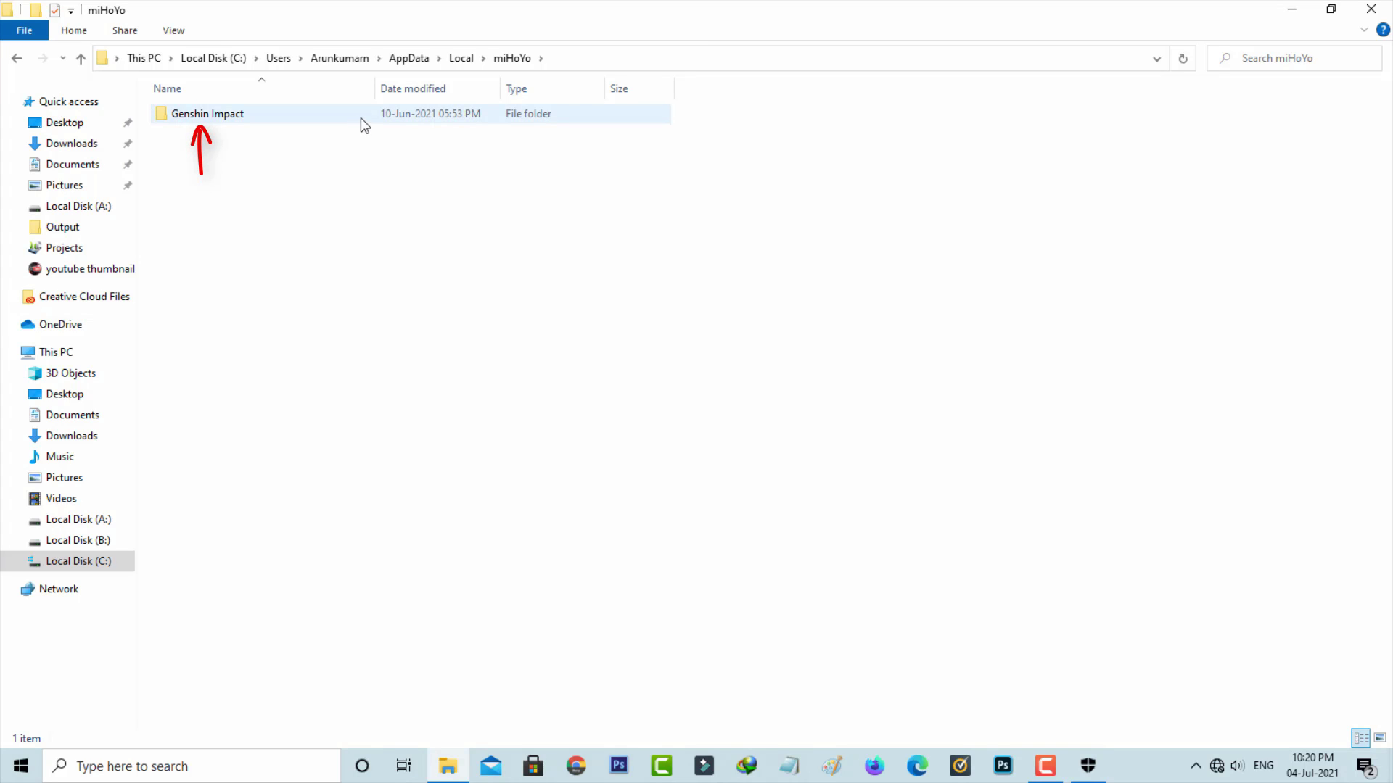
double_click(360, 117)
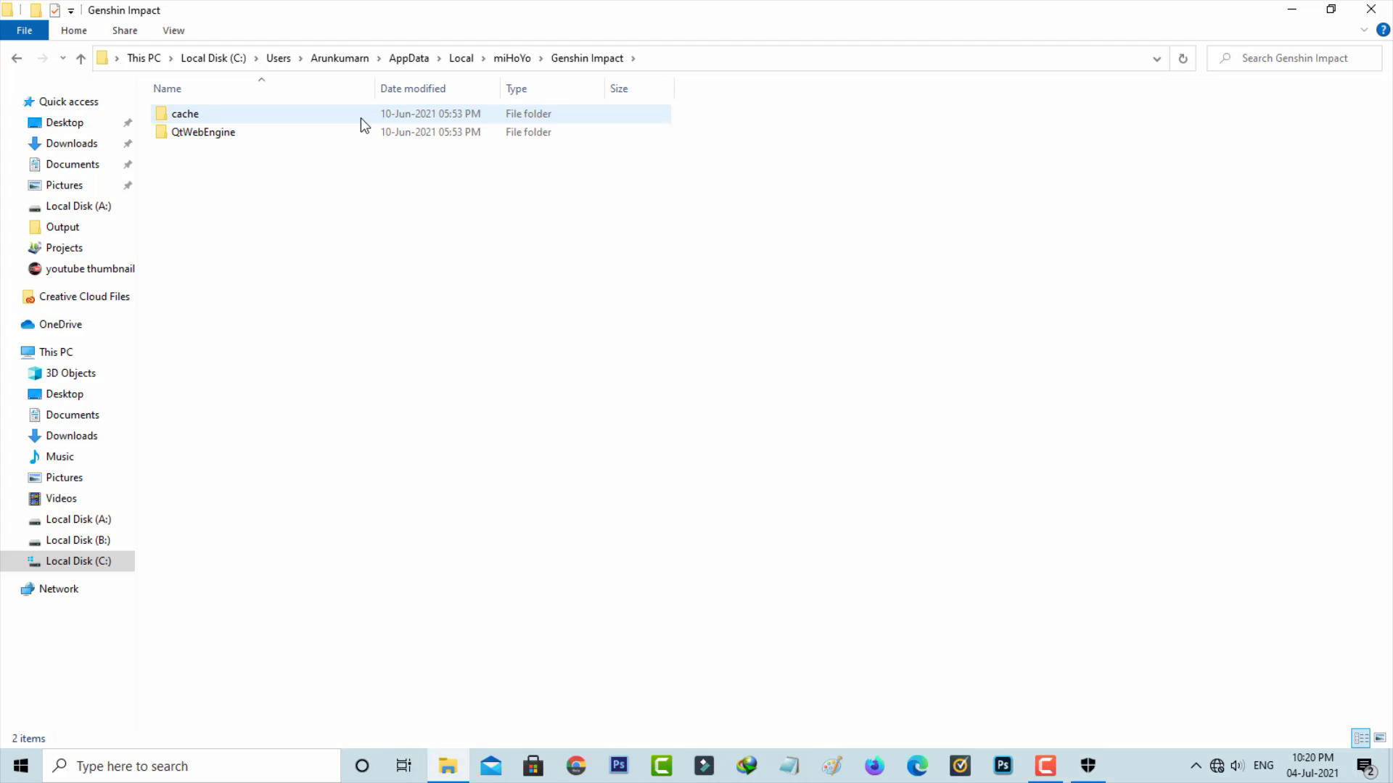
click(359, 117)
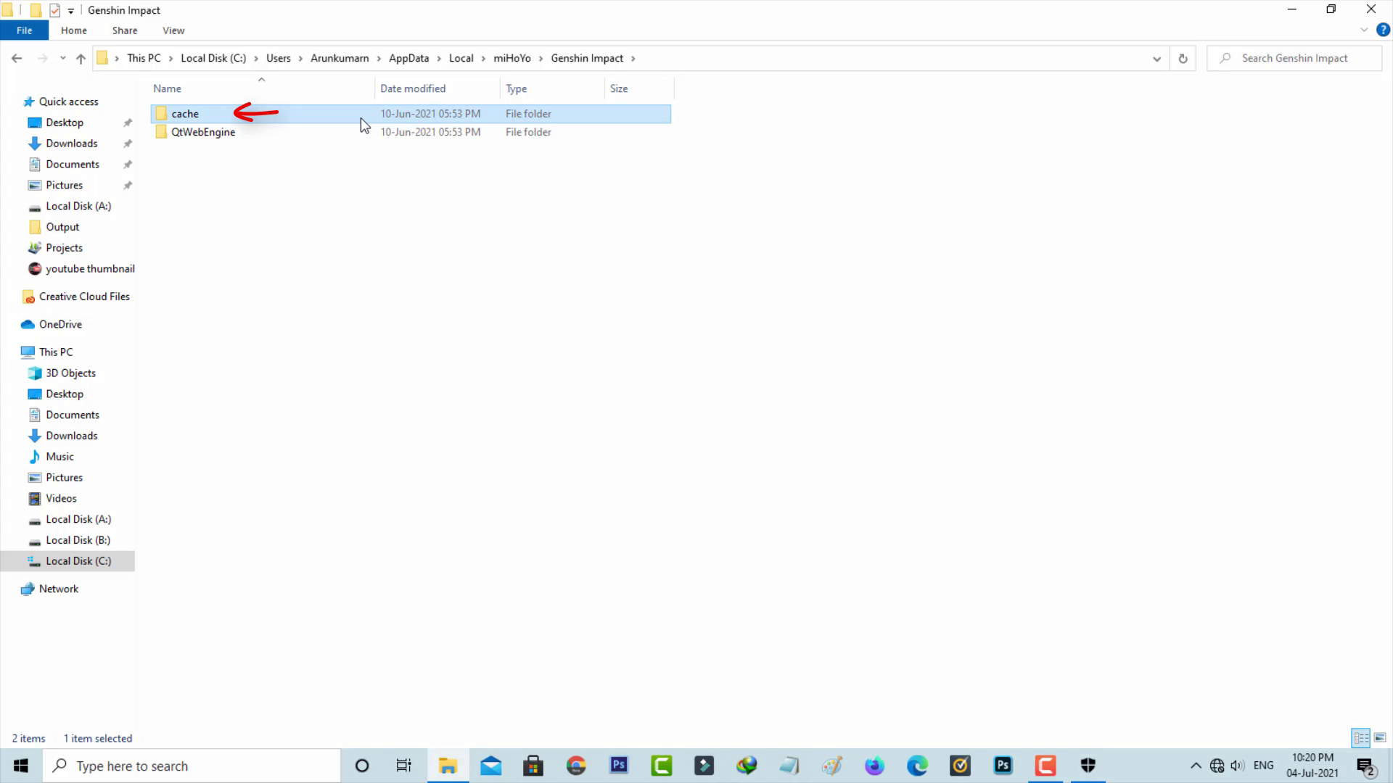
key(shift+Delete)
key(Return)
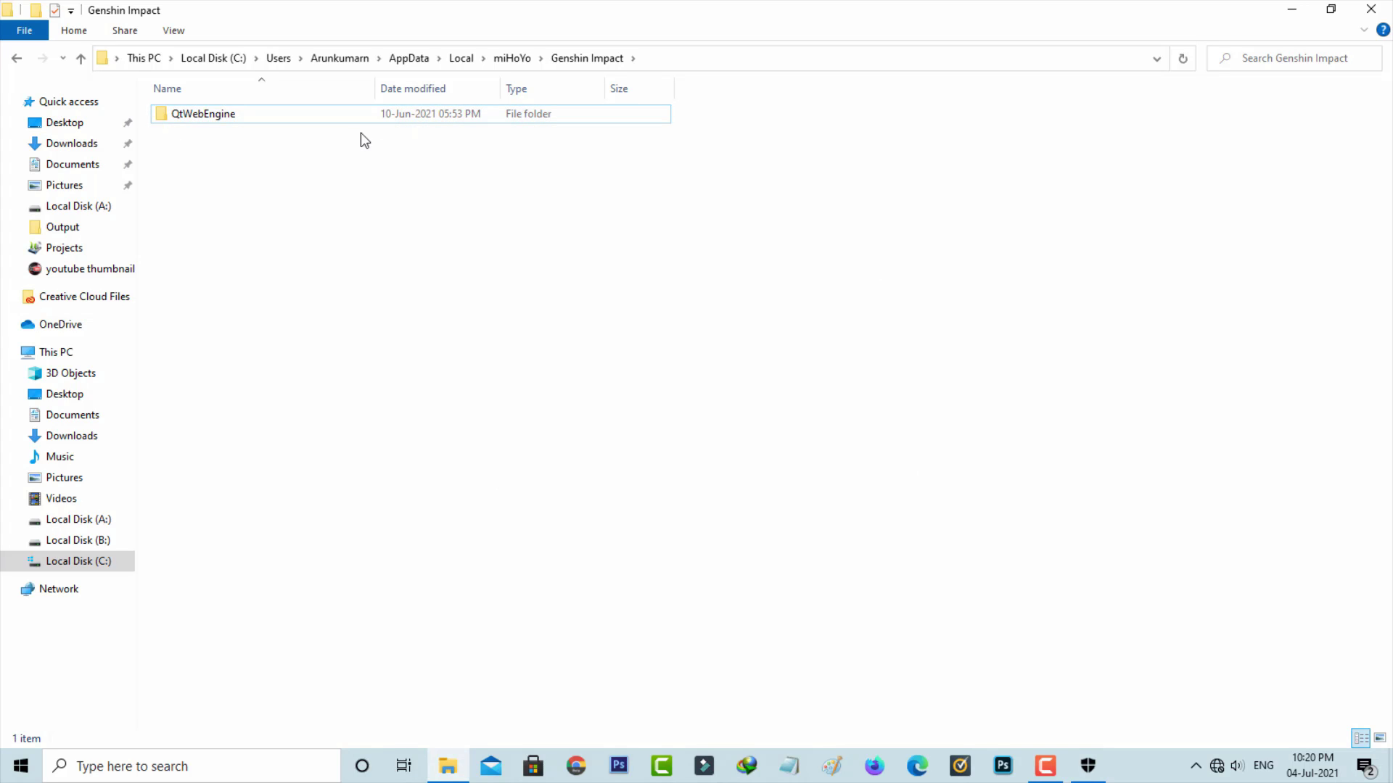
Close File Explorer, choose Restart via Alt+F4, and launch Genshin Impact from the desktop
click(1371, 9)
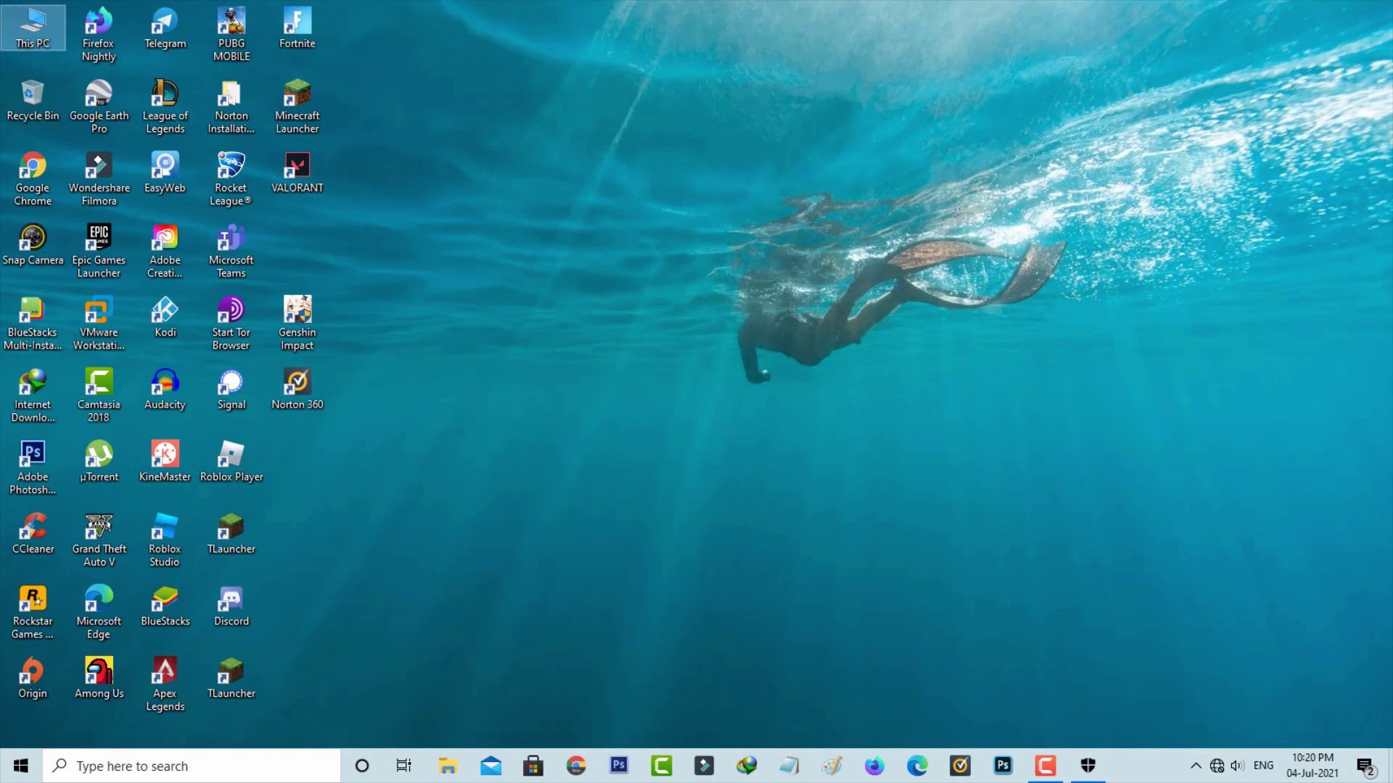
key(alt+F4)
key(Down)
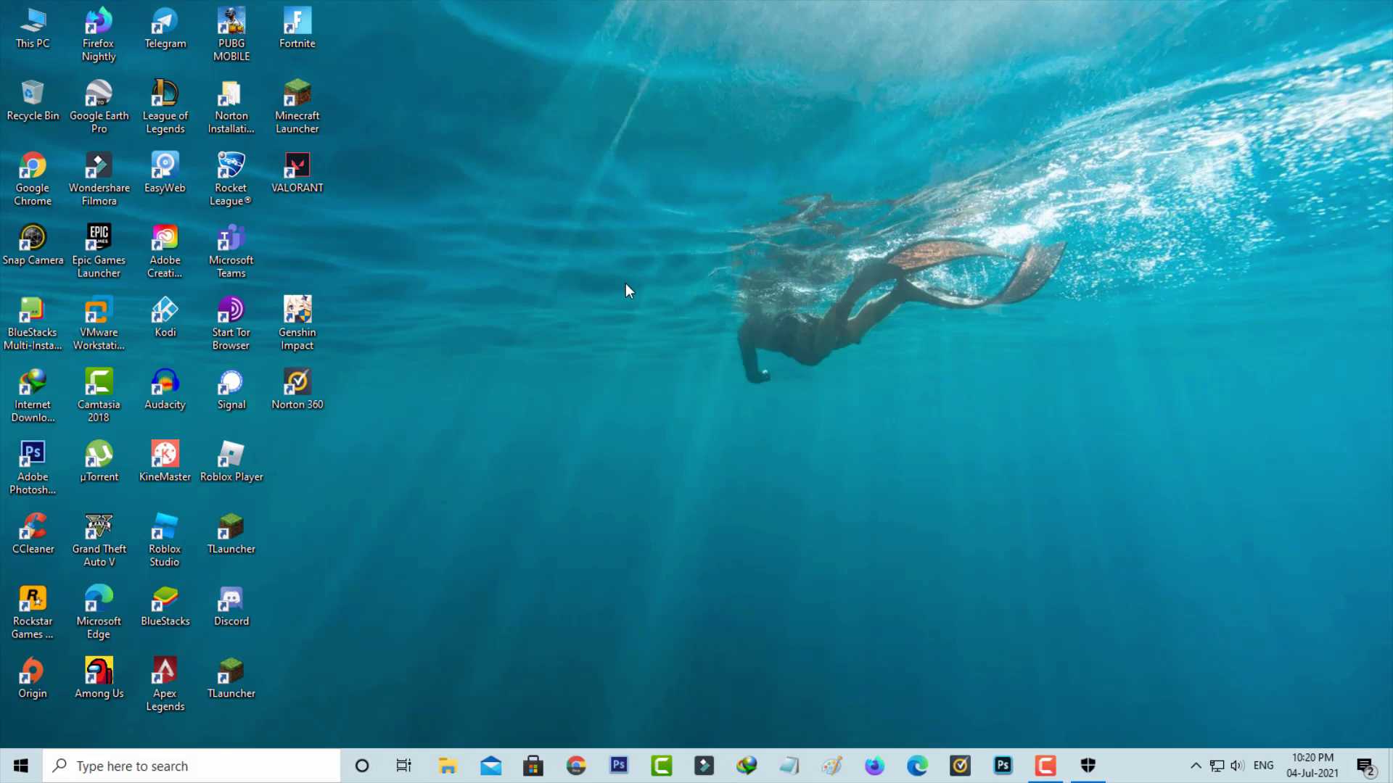
double_click(297, 322)
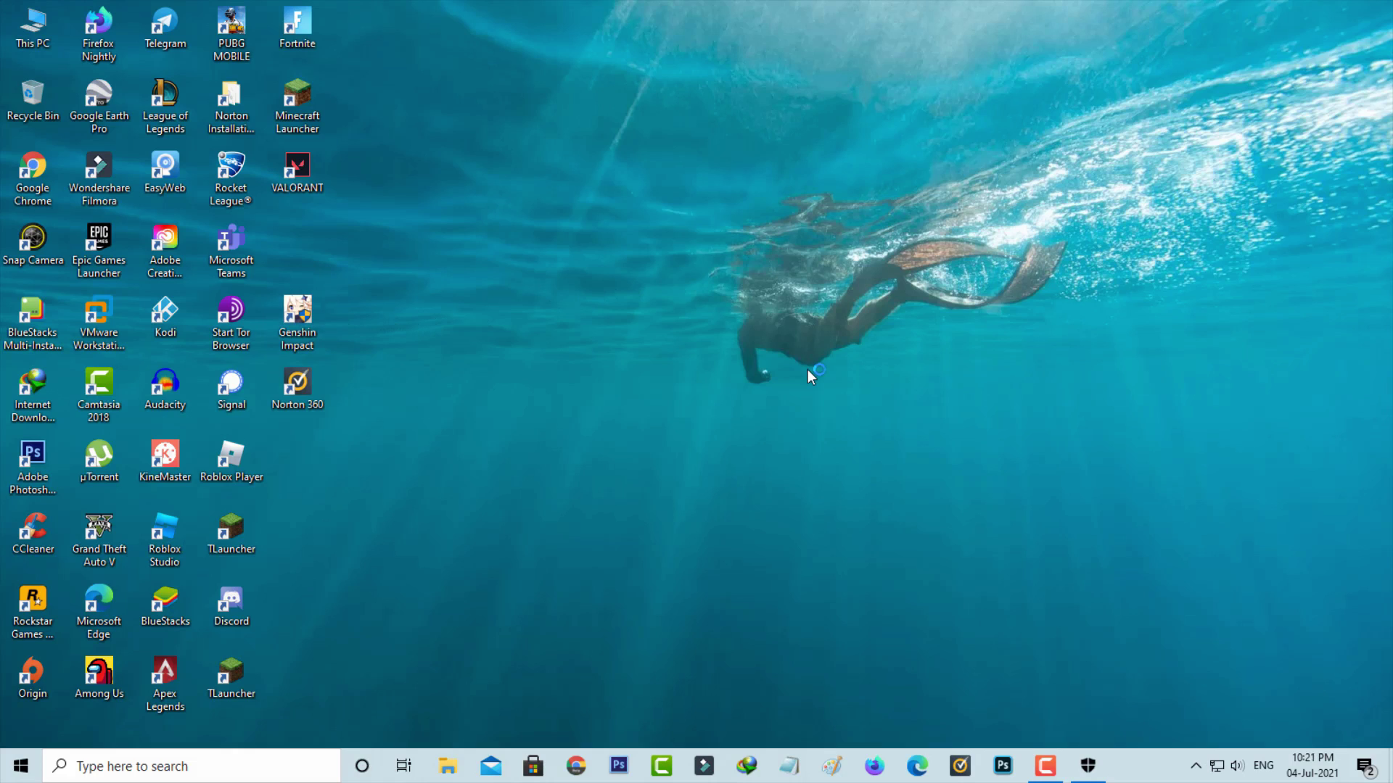